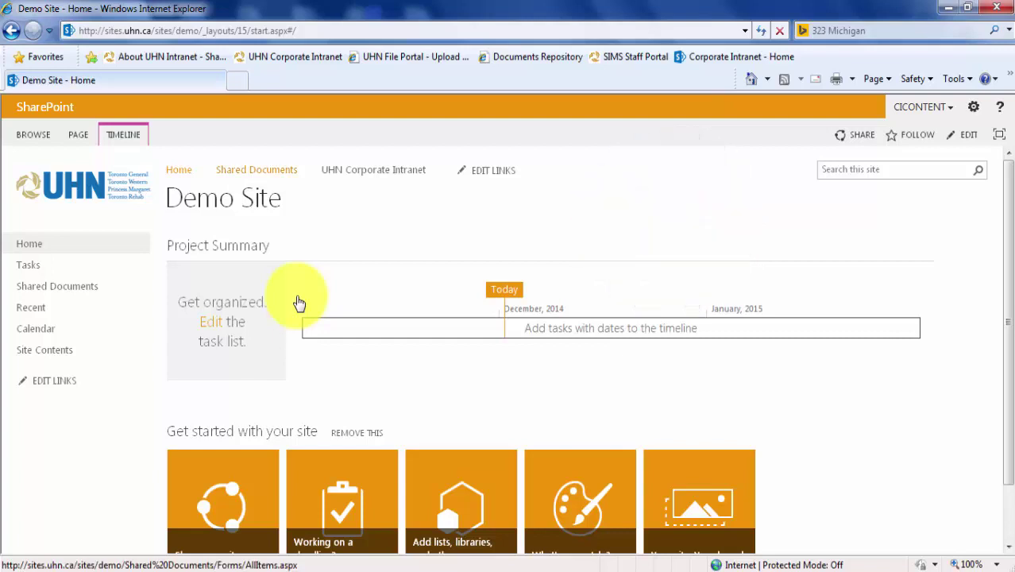
Delete the Meeting agenda document from the Shared Documents library, sending it to the site Recycle Bin
{"action": "left_click", "coordinate": [257, 170]}
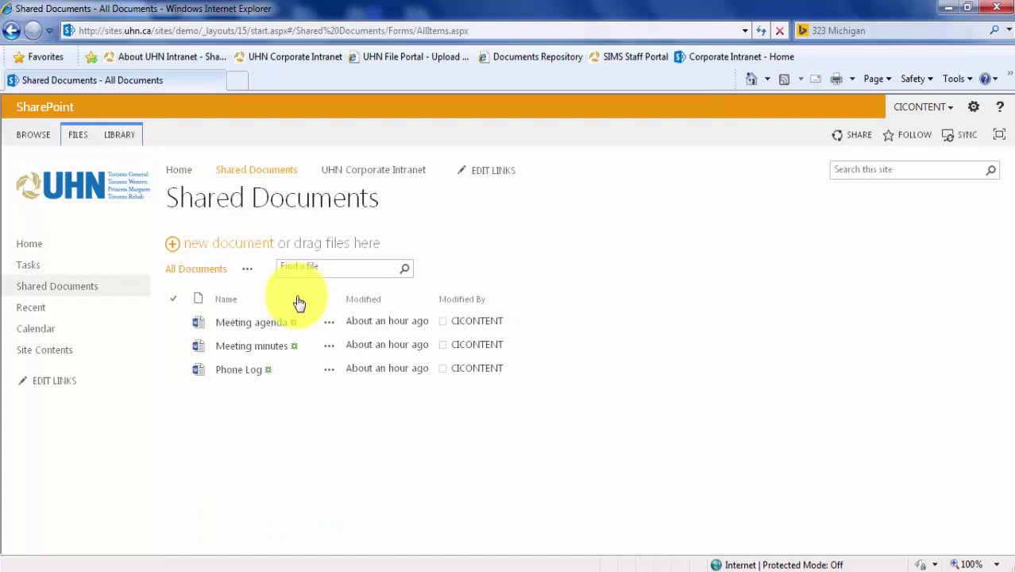
{"action": "left_click", "coordinate": [299, 315]}
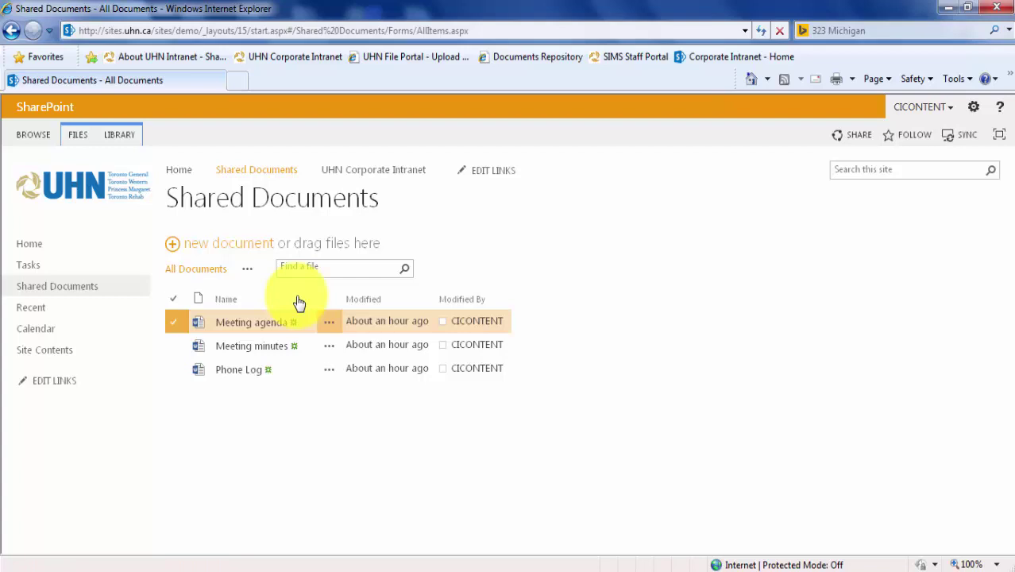
{"action": "key", "text": "Tab"}
{"action": "key", "text": "Return"}
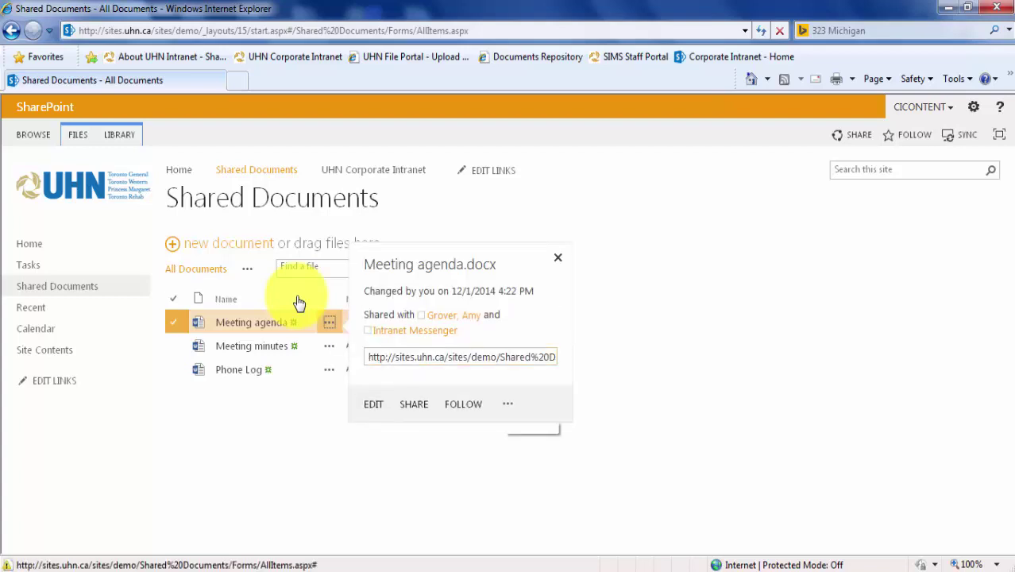
{"action": "left_click", "coordinate": [507, 404]}
{"action": "key", "text": "Down"}
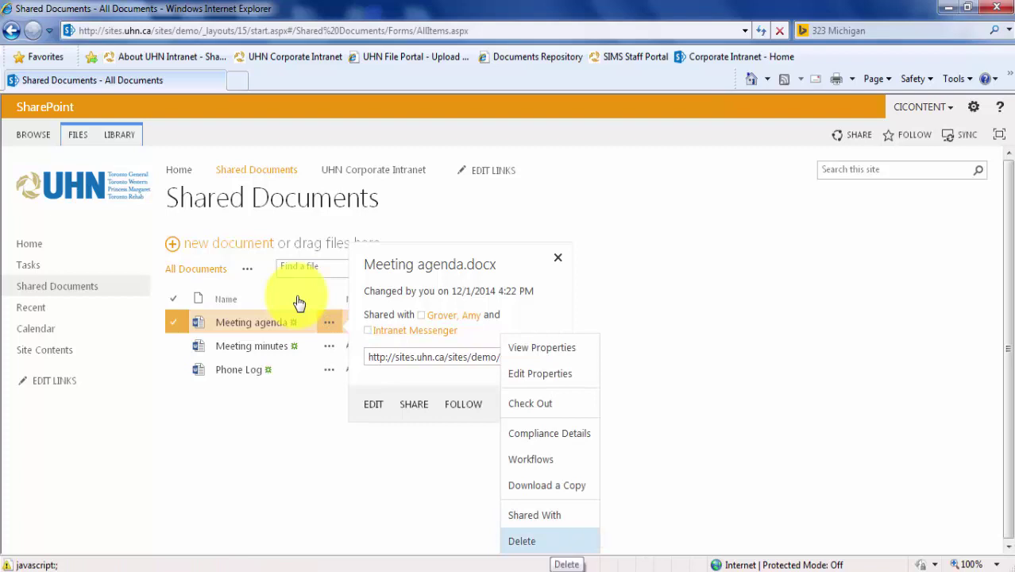
{"action": "key", "text": "Return"}
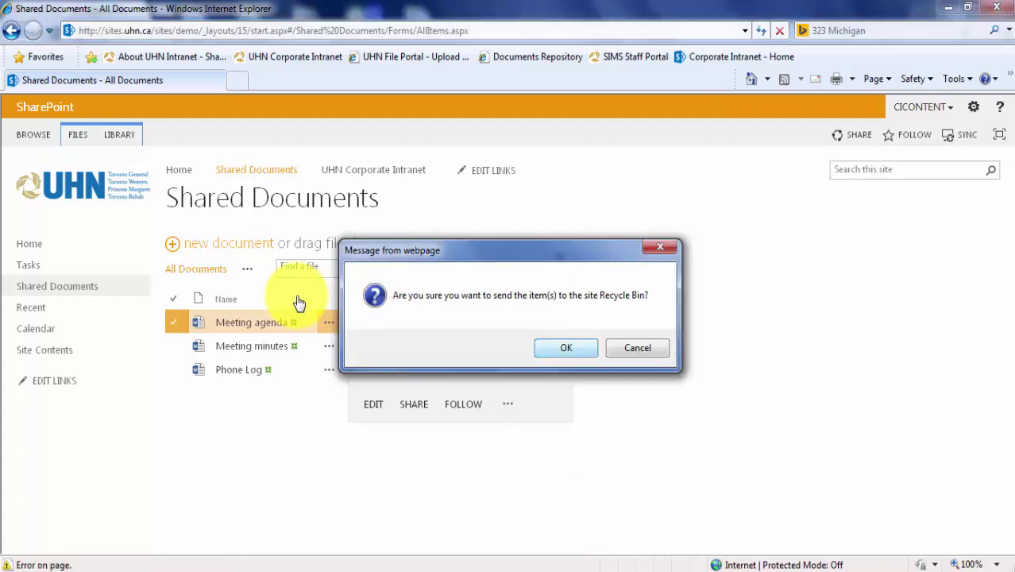
{"action": "key", "text": "Return"}
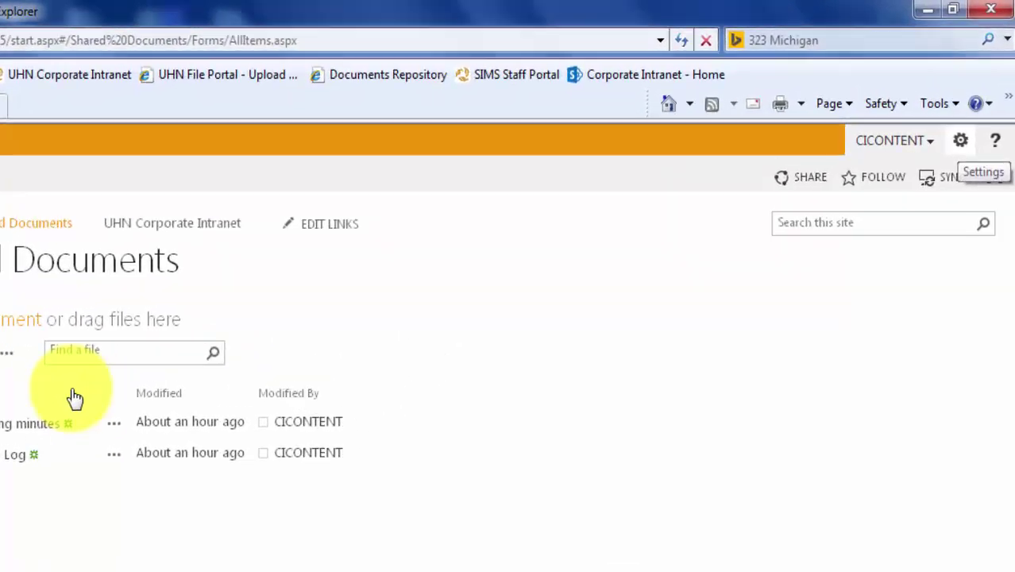
Restore Meeting agenda.docx from the site's Recycle Bin and return to the Shared Documents library
{"action": "left_click", "coordinate": [956, 152]}
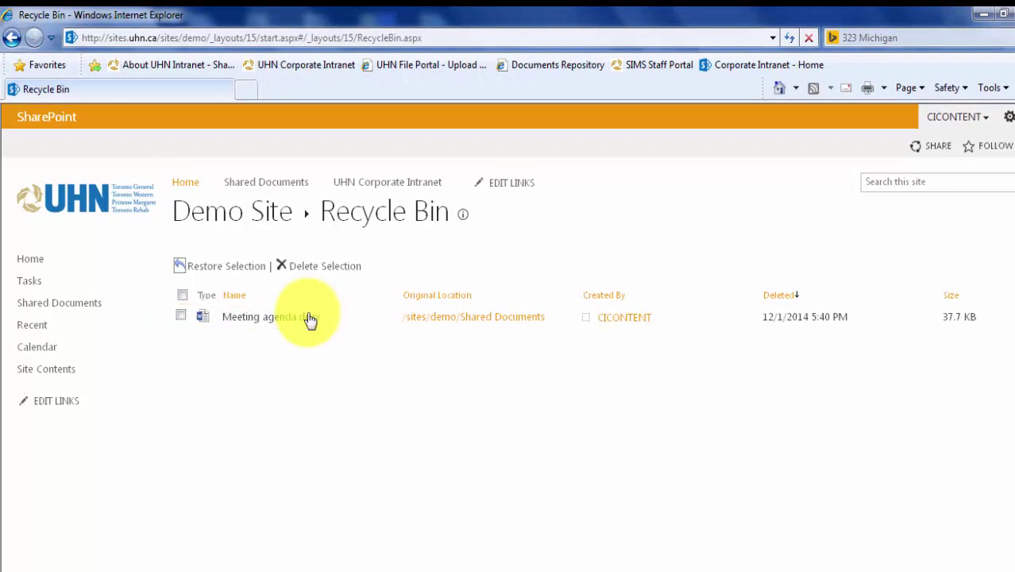
{"action": "left_click", "coordinate": [310, 319]}
{"action": "left_click", "coordinate": [226, 266]}
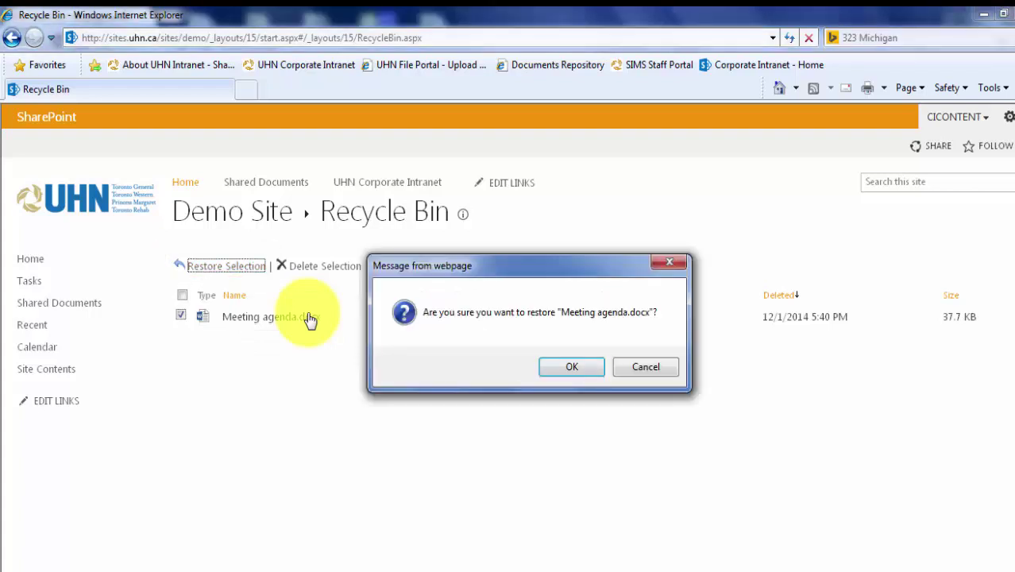
{"action": "key", "text": "Return"}
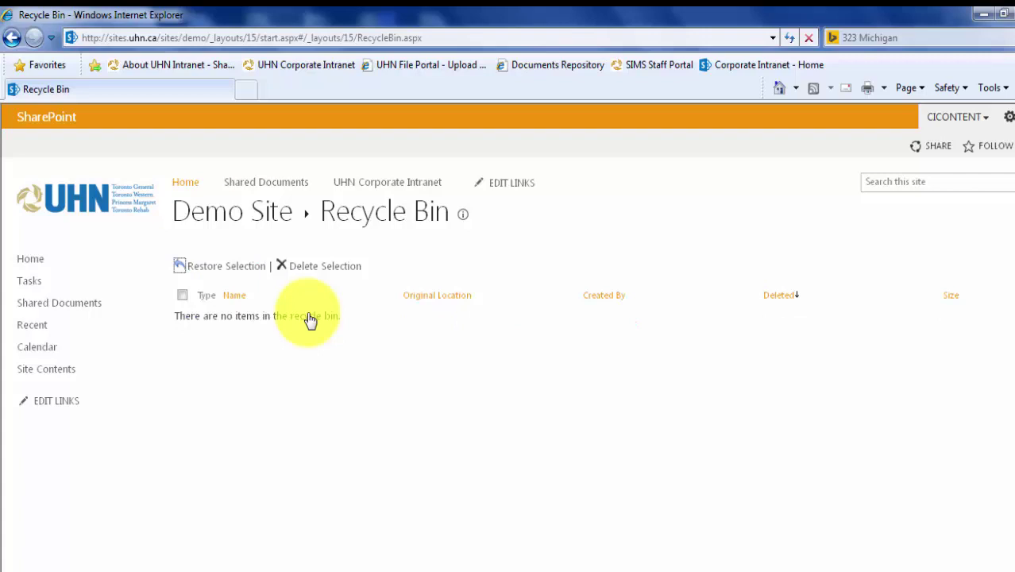
{"action": "left_click", "coordinate": [266, 182]}
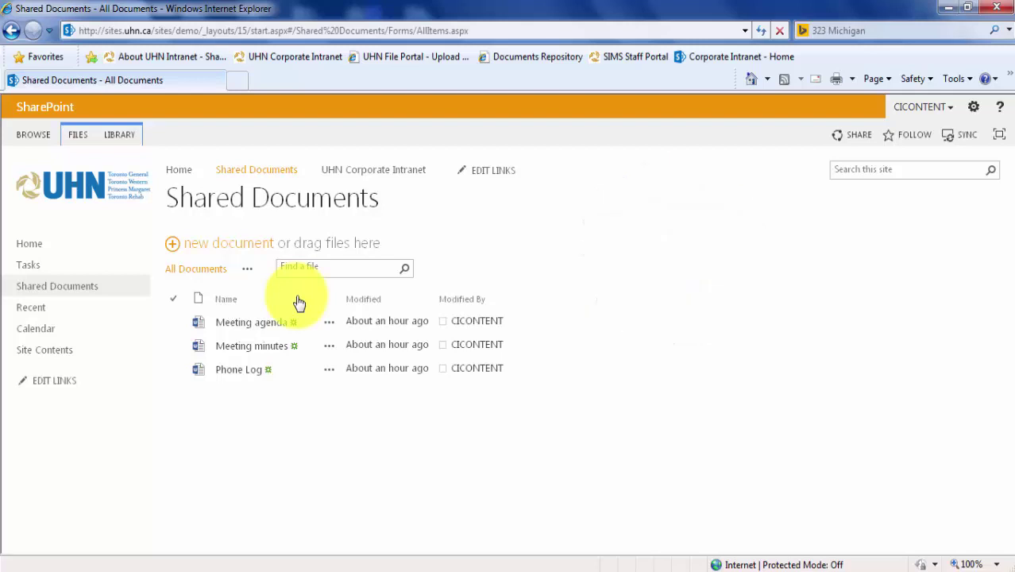
Permanently delete Phone Log.docx from the site's Recycle Bin
{"action": "left_click", "coordinate": [974, 108]}
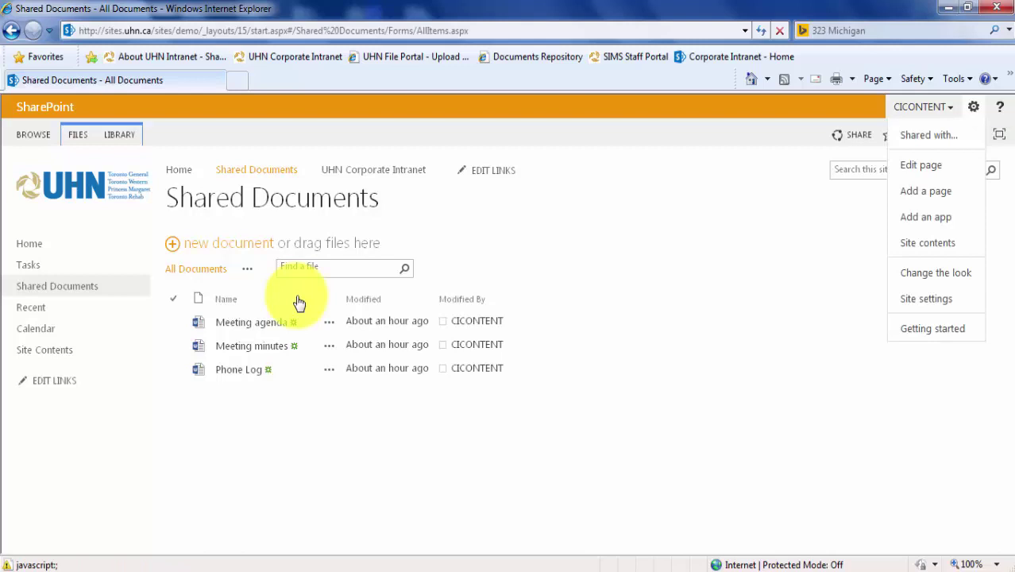
{"action": "left_click", "coordinate": [929, 242]}
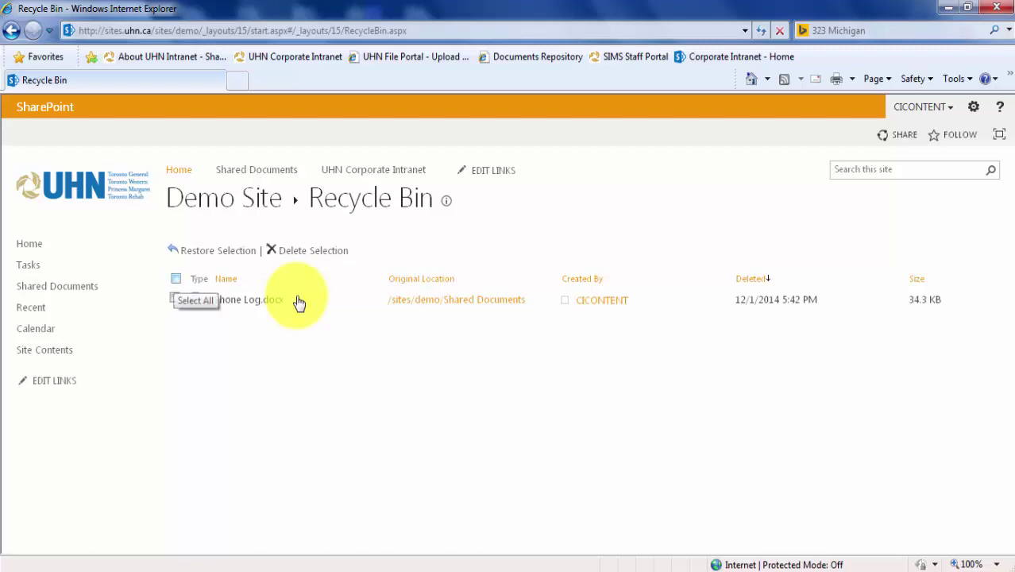
{"action": "left_click", "coordinate": [175, 279]}
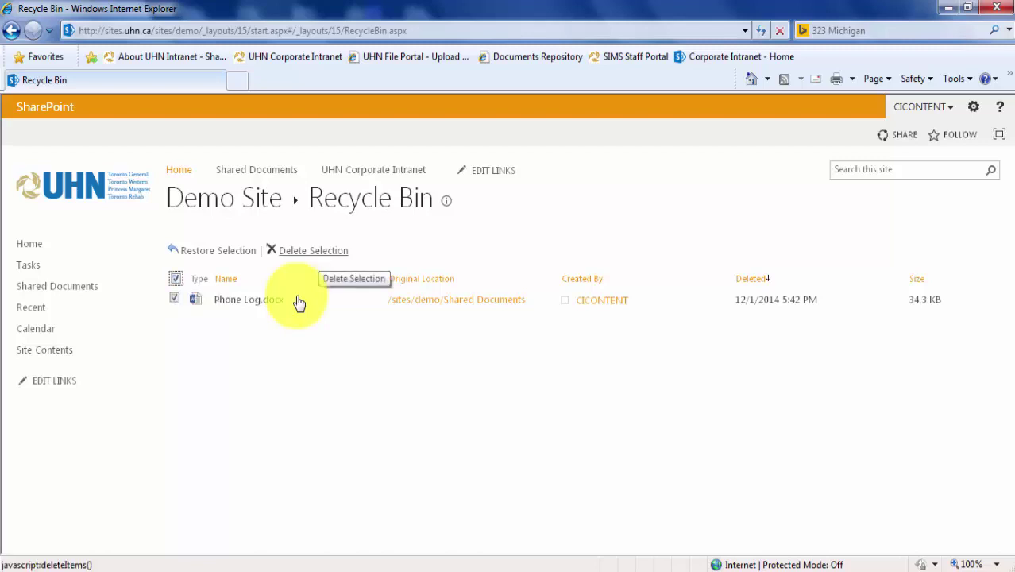
{"action": "key", "text": "Return"}
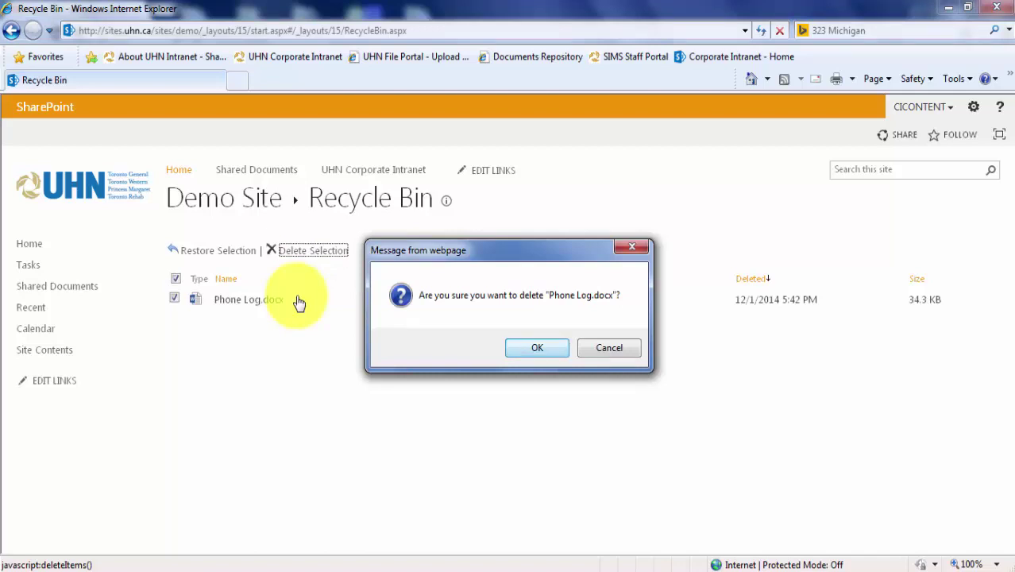
{"action": "key", "text": "Return"}
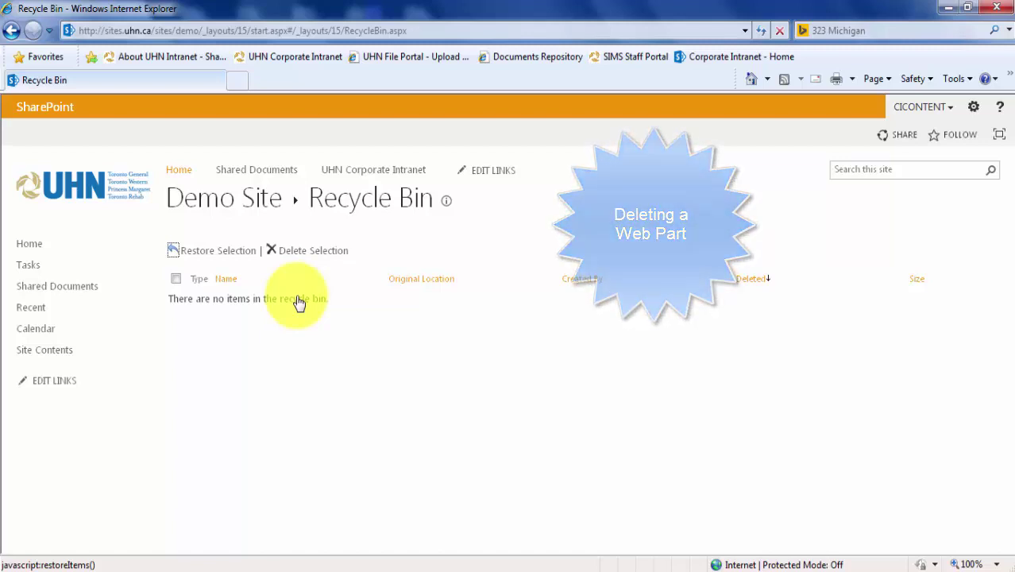
Remove the Calendar app from the Demo Site's Site Contents
{"action": "left_click", "coordinate": [973, 107]}
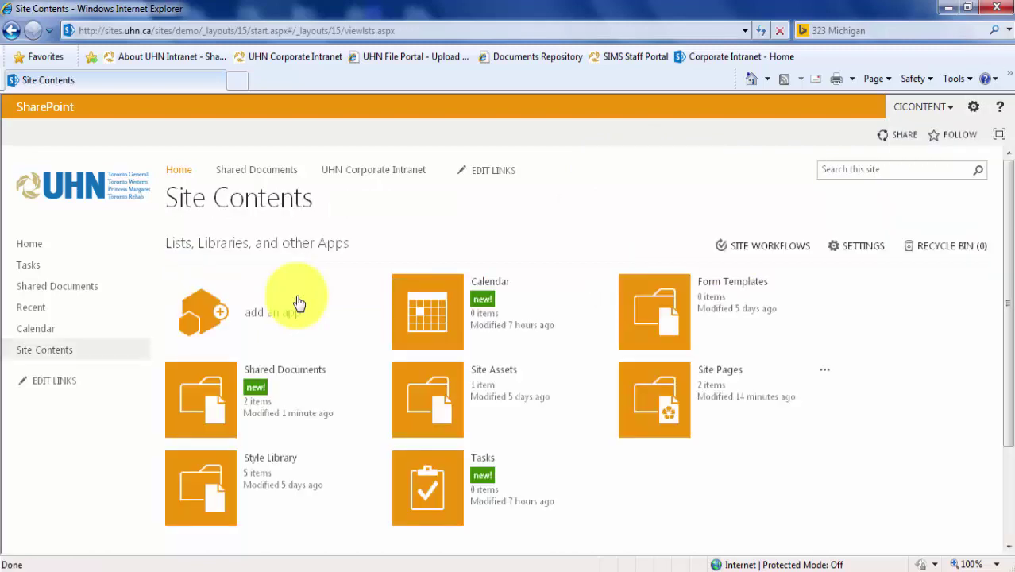
{"action": "left_click", "coordinate": [598, 281]}
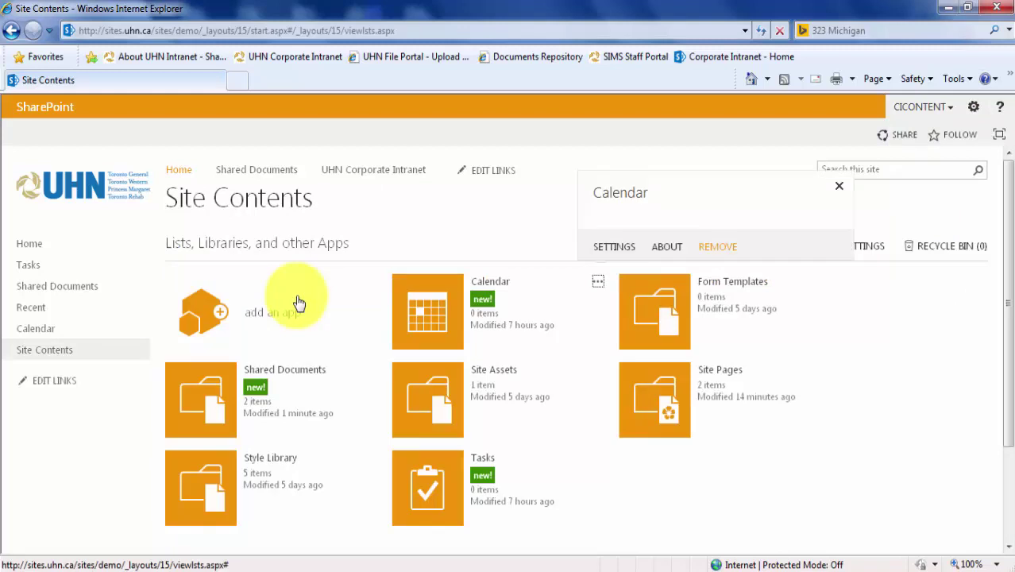
{"action": "left_click", "coordinate": [718, 247]}
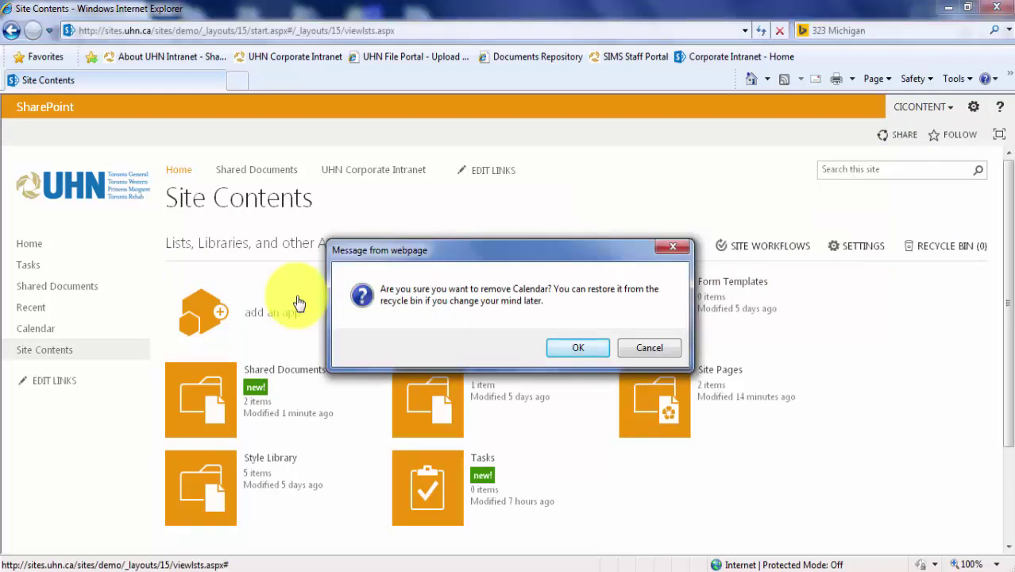
{"action": "key", "text": "Return"}
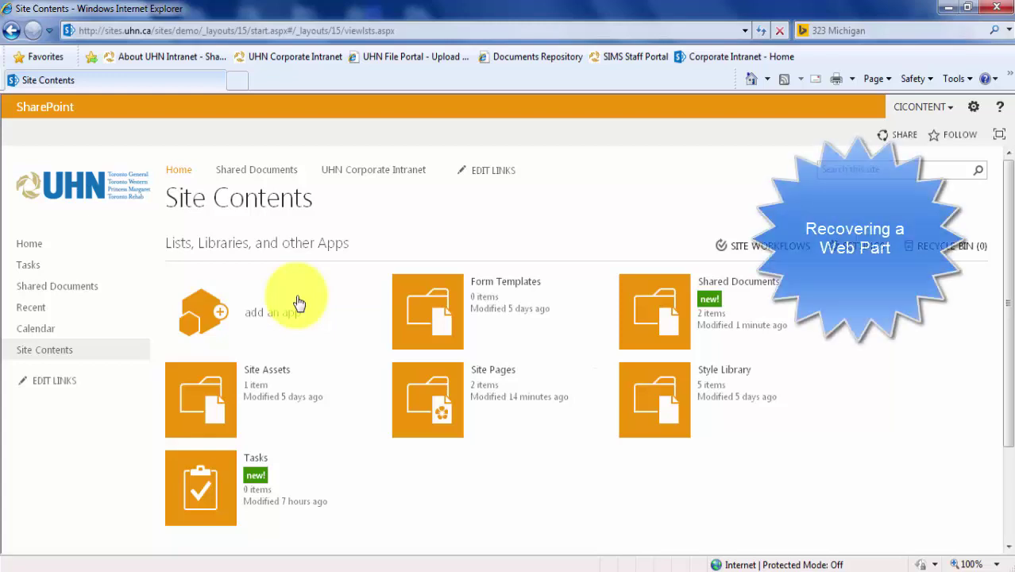
Restore the Calendar app from the site's Recycle Bin
{"action": "left_click", "coordinate": [950, 246]}
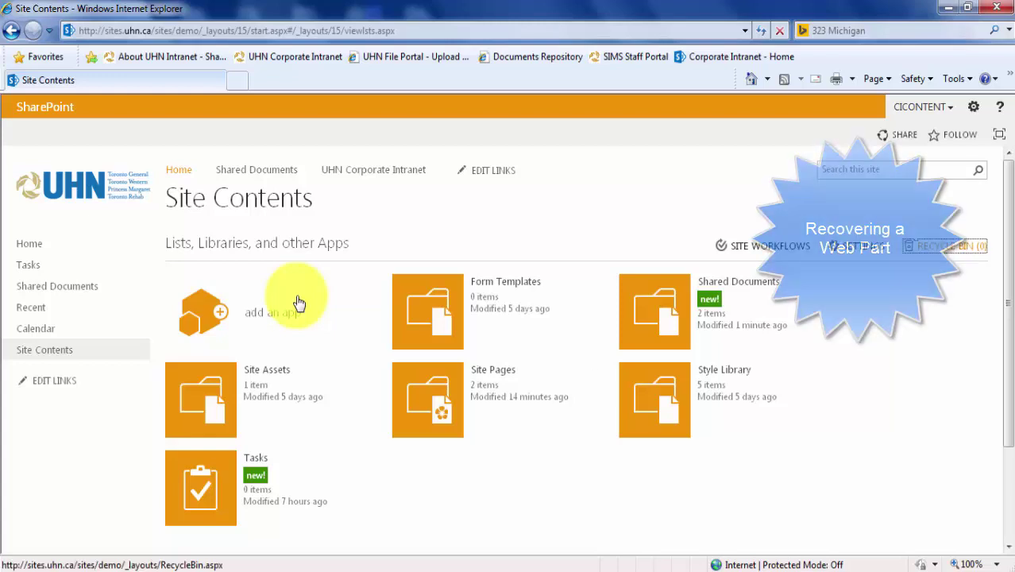
{"action": "left_click", "coordinate": [175, 298]}
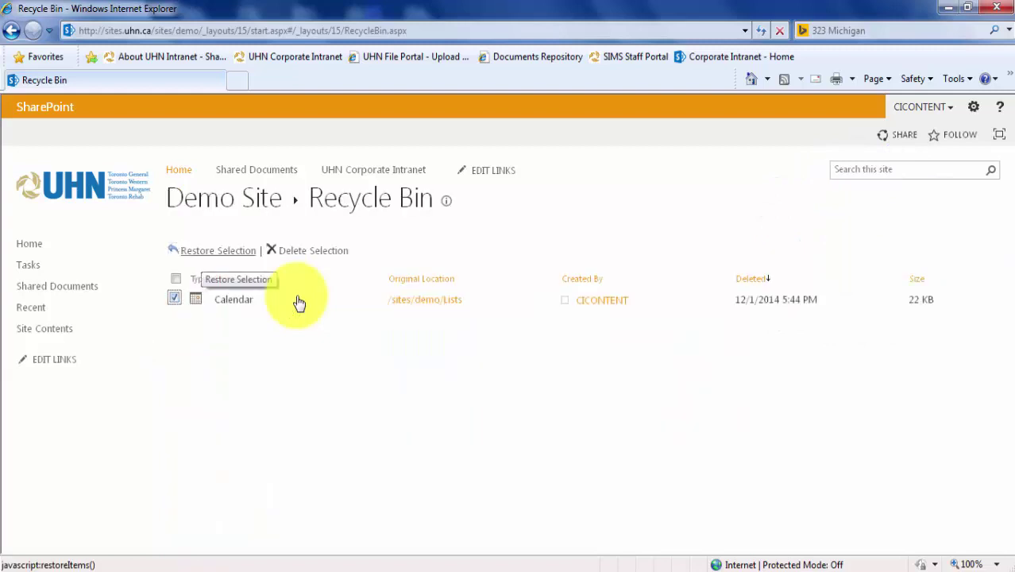
{"action": "left_click", "coordinate": [299, 304]}
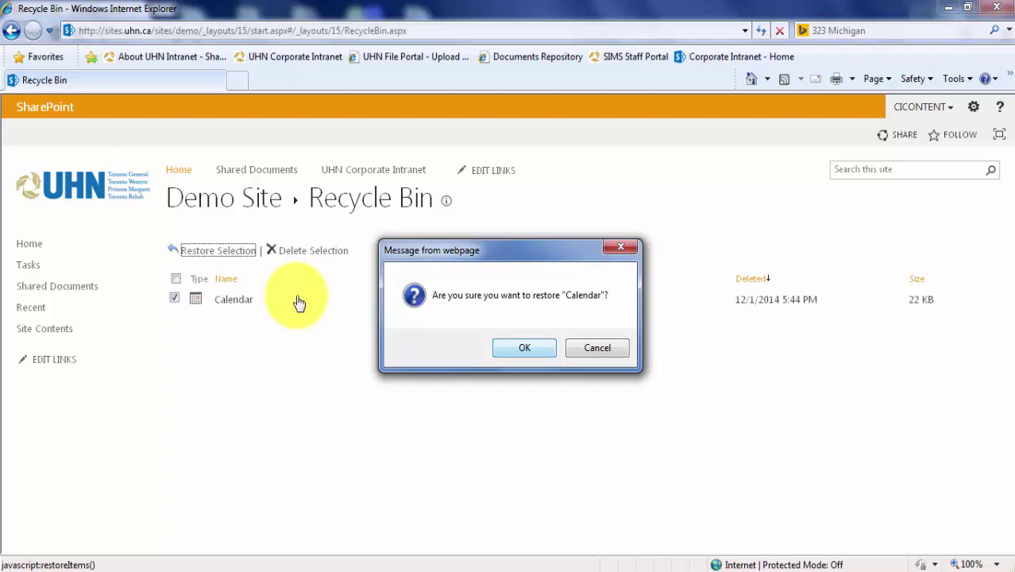
{"action": "key", "text": "Return"}
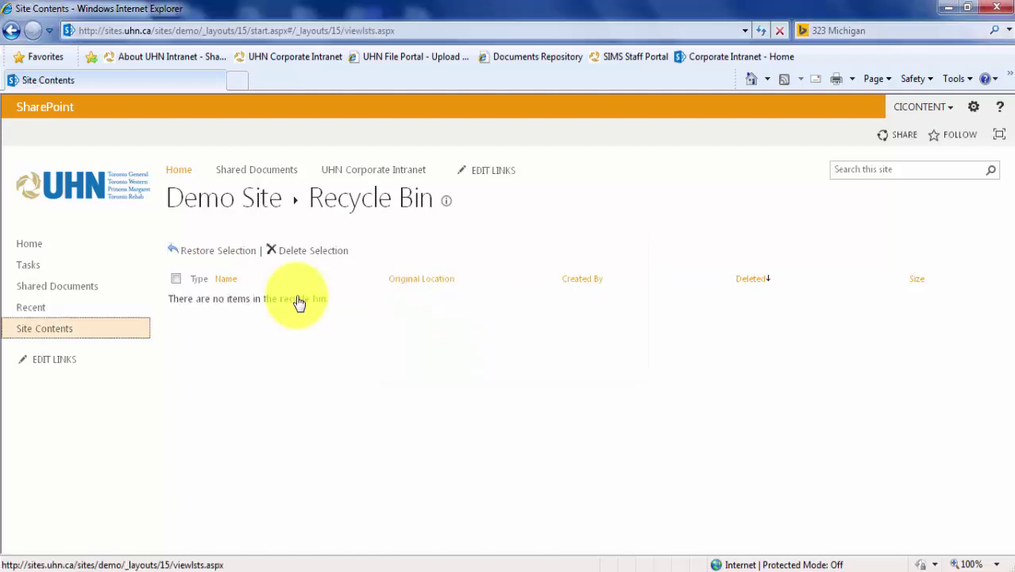